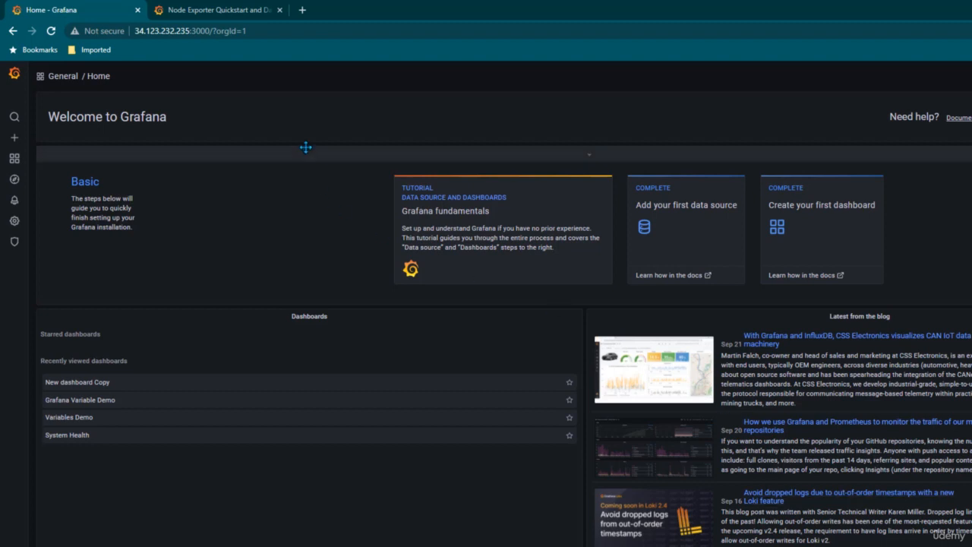
# Open Grafana's configuration list of data sources to check which ones are set up.
pyautogui.moveTo(15, 221)
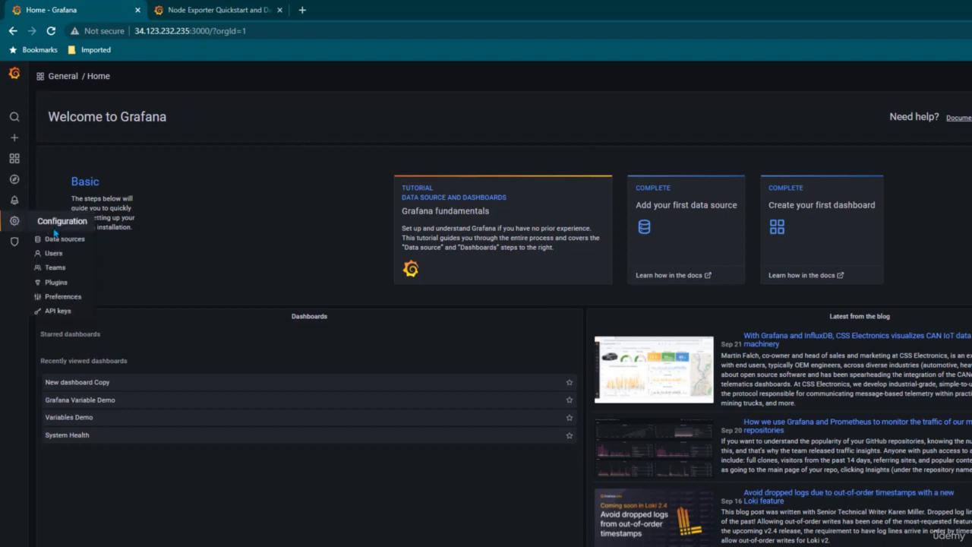
pyautogui.click(61, 240)
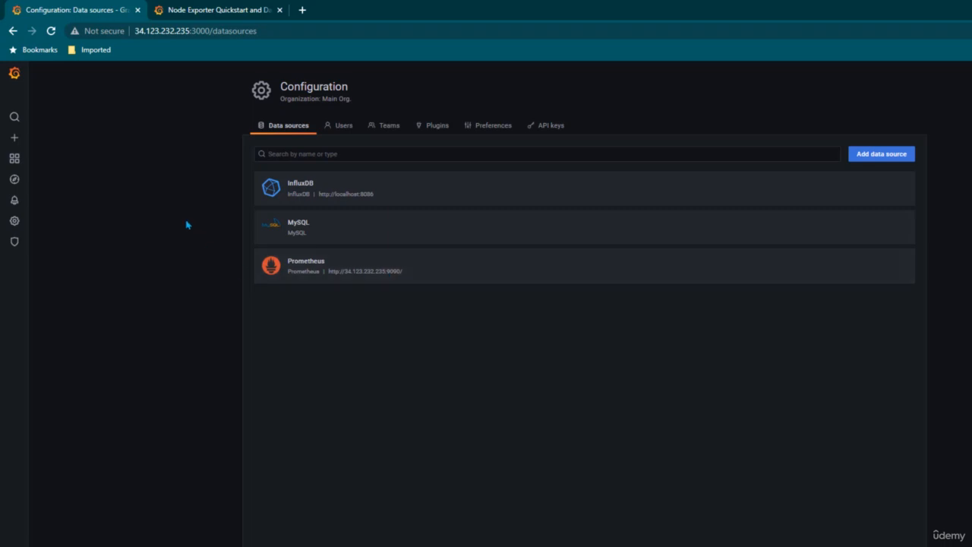
# On the Node Exporter Quickstart and Dashboard page, preview the dashboard's screenshot and download its JSON file.
pyautogui.click(201, 10)
pyautogui.scroll(3, 168, 202)
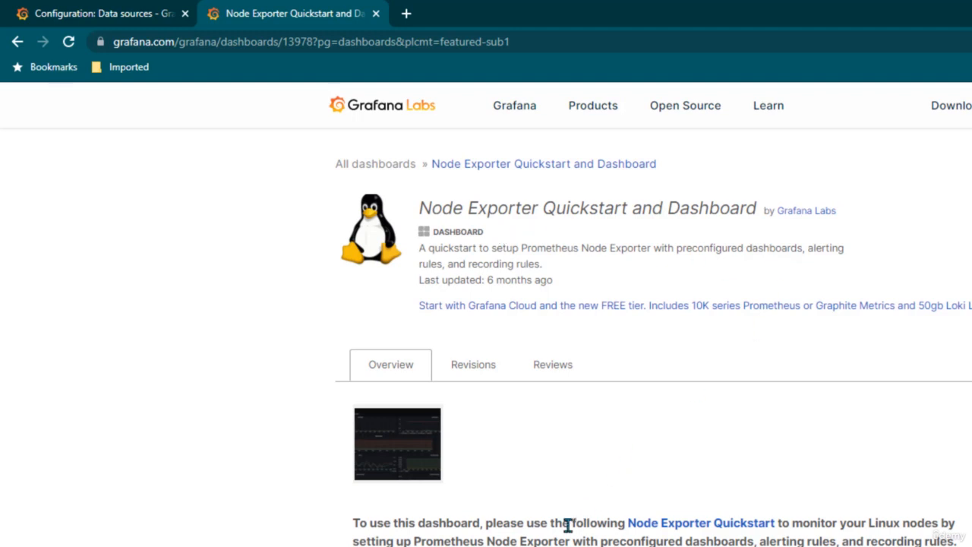
pyautogui.scroll(-2, 486, 314)
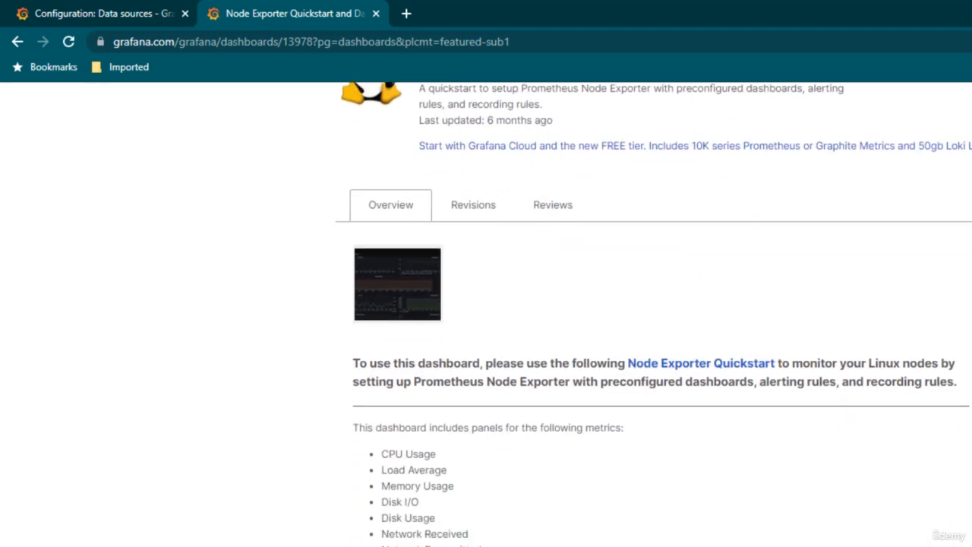
pyautogui.click(397, 284)
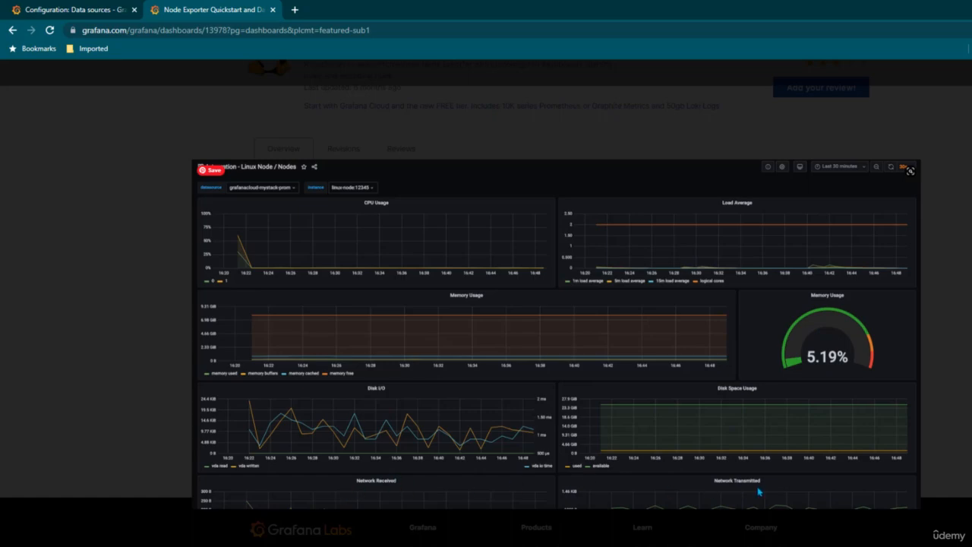
pyautogui.click(939, 372)
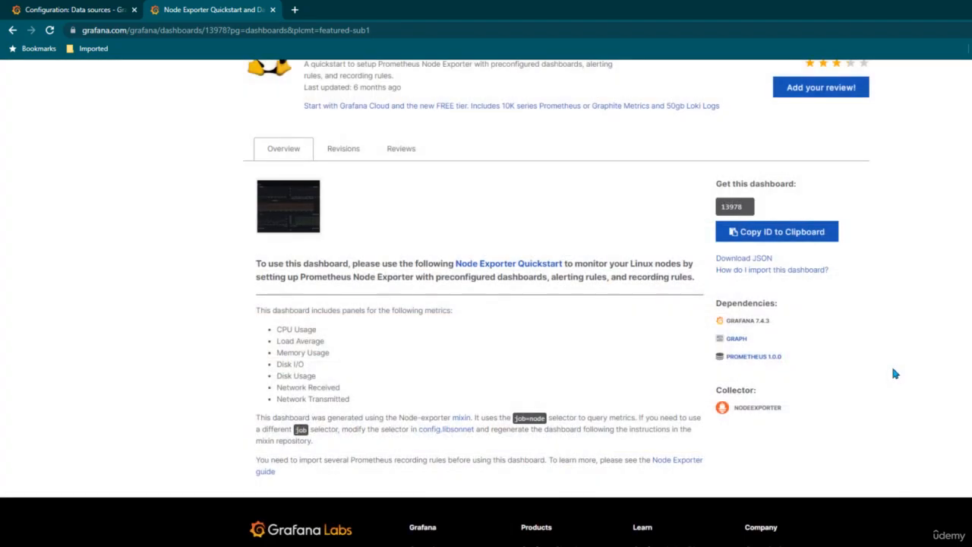
pyautogui.click(759, 259)
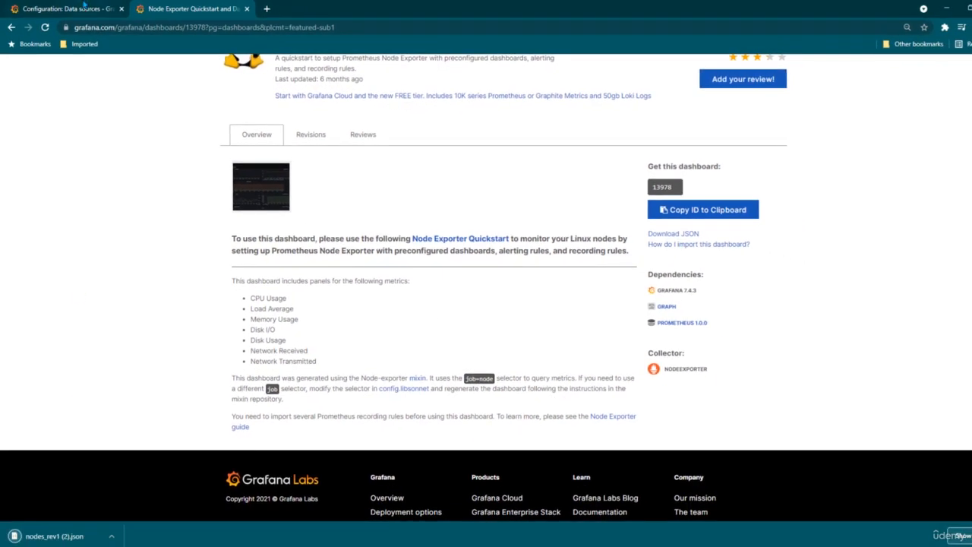
# Return to the Grafana instance and upload nodes_rev1 (2).json for dashboard import.
pyautogui.click(84, 8)
pyautogui.moveTo(25, 121)
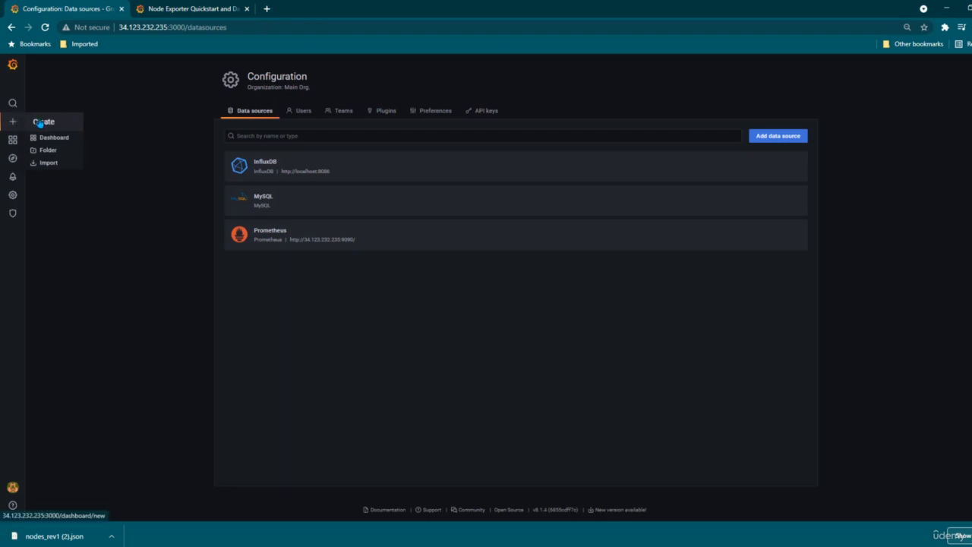
pyautogui.click(49, 163)
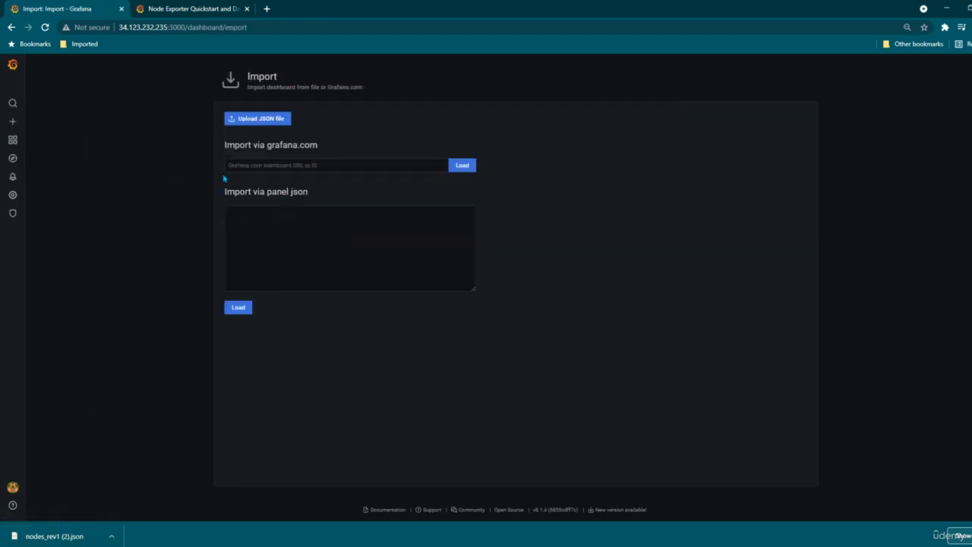
pyautogui.click(282, 119)
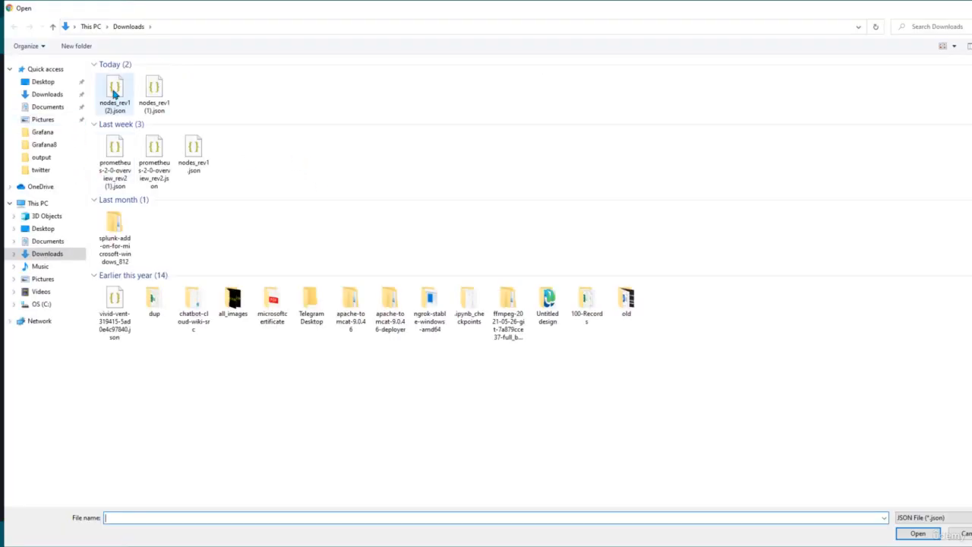
pyautogui.click(114, 93)
pyautogui.click(918, 534)
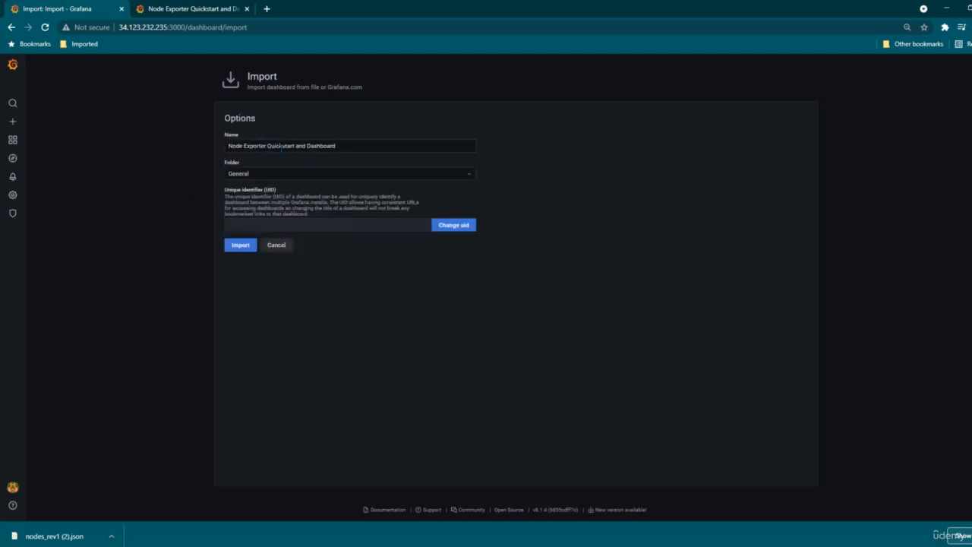
# Import the dashboard as Node Exporter Quickstart and Dashboard into the General folder and look over its panels.
pyautogui.moveTo(364, 148); pyautogui.dragTo(150, 152)
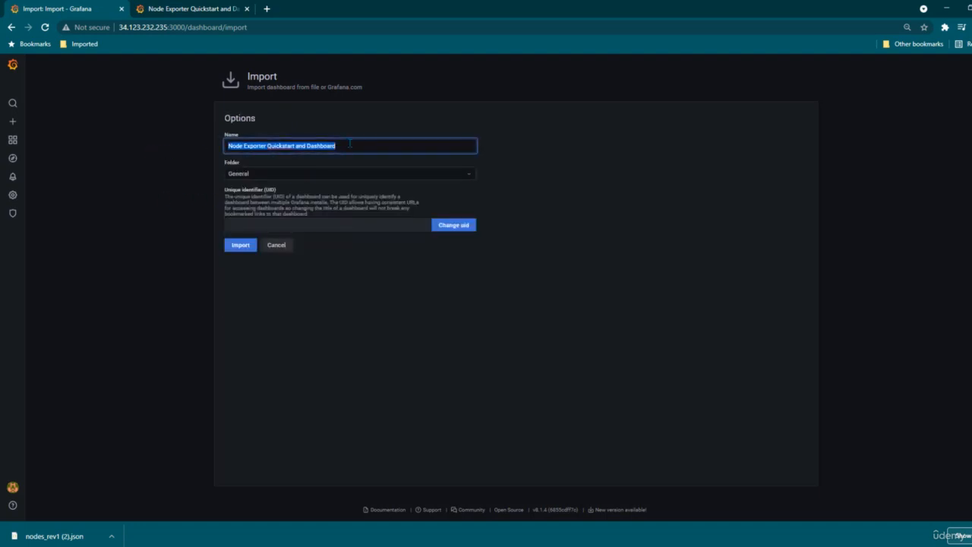
pyautogui.click(544, 196)
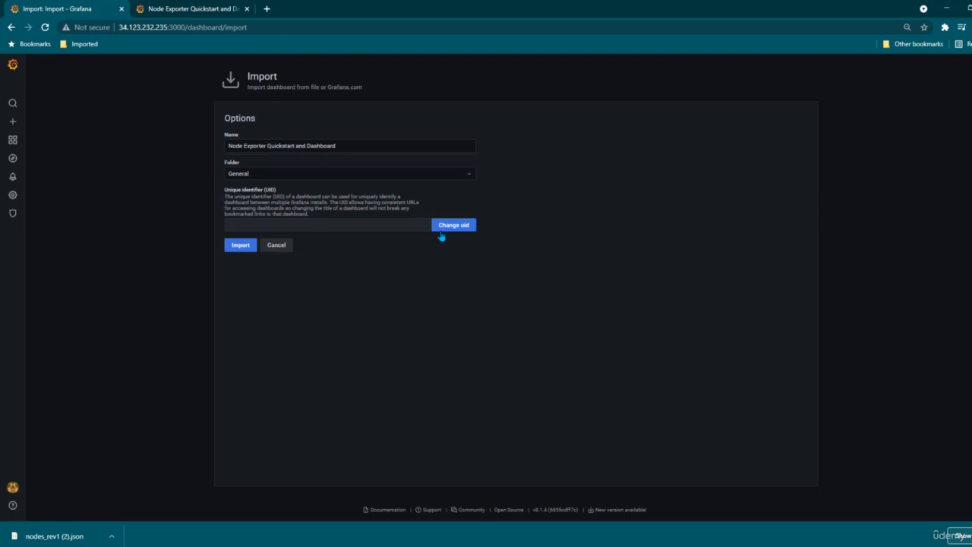
pyautogui.click(240, 246)
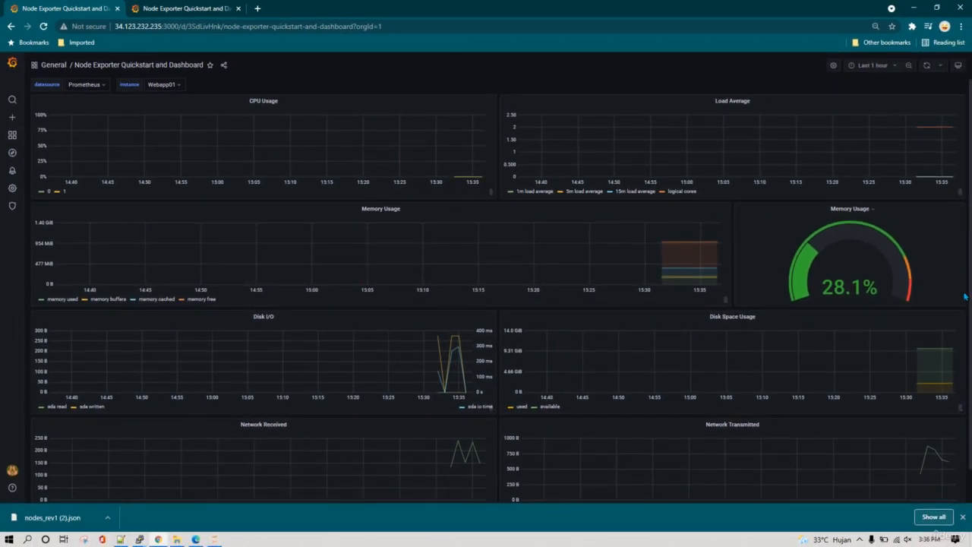
pyautogui.scroll(-1, 965, 297)
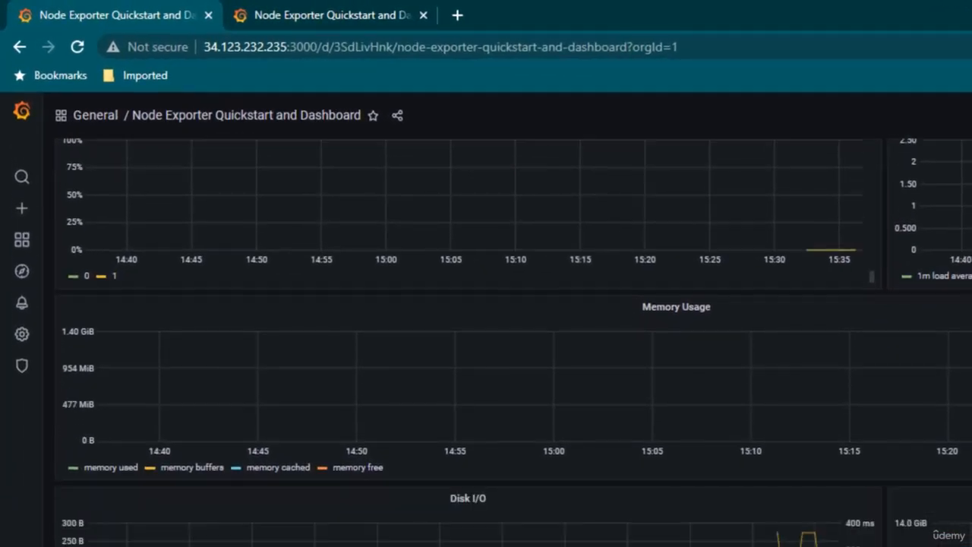
pyautogui.scroll(1, 966, 297)
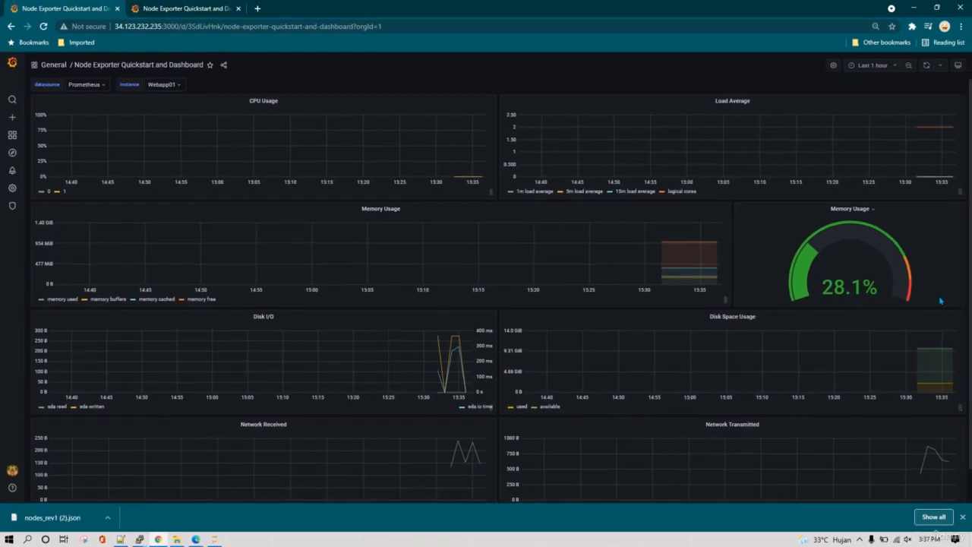
# On the grafana.com dashboard page, read the note about the job selector used to query metrics.
pyautogui.click(186, 8)
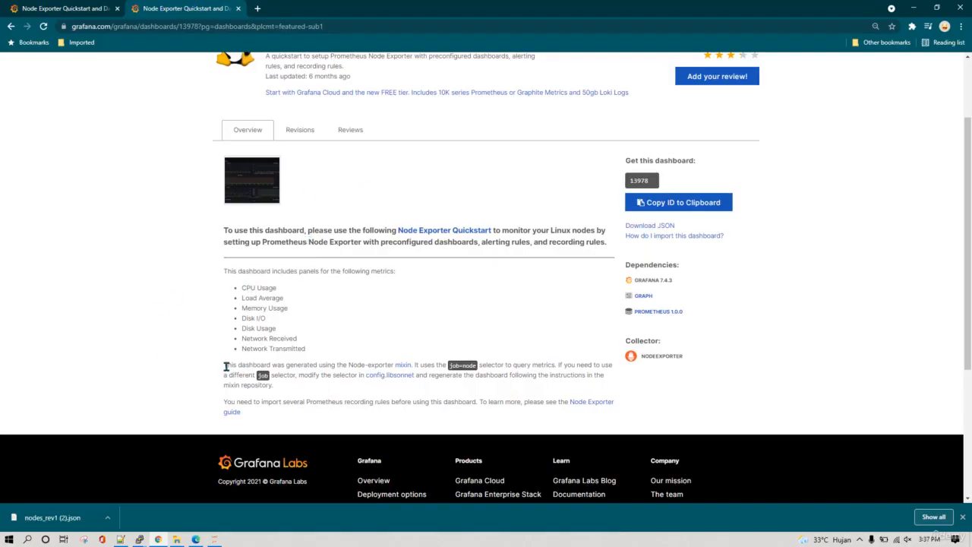
pyautogui.moveTo(227, 366); pyautogui.dragTo(296, 365)
pyautogui.click(300, 374)
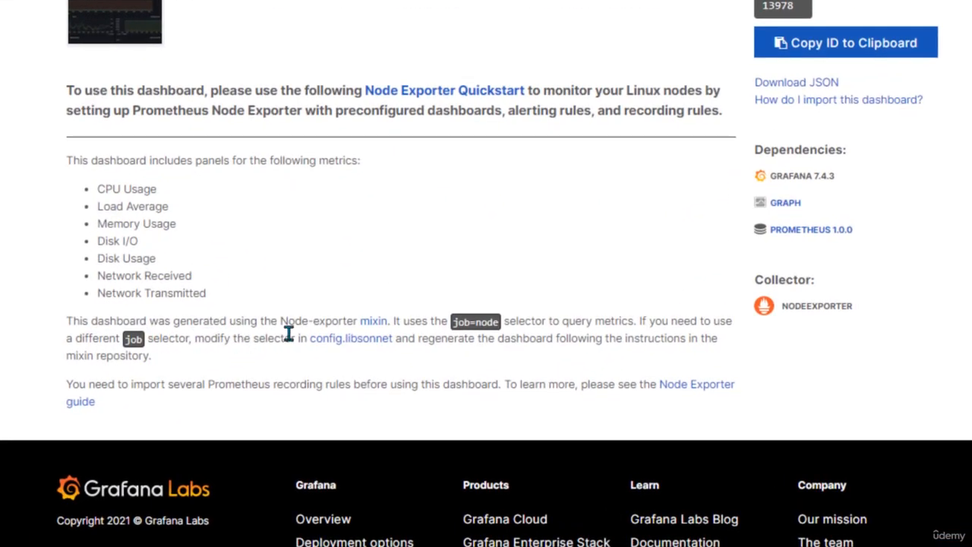
pyautogui.moveTo(408, 323); pyautogui.dragTo(477, 322)
pyautogui.moveTo(536, 321); pyautogui.dragTo(649, 321)
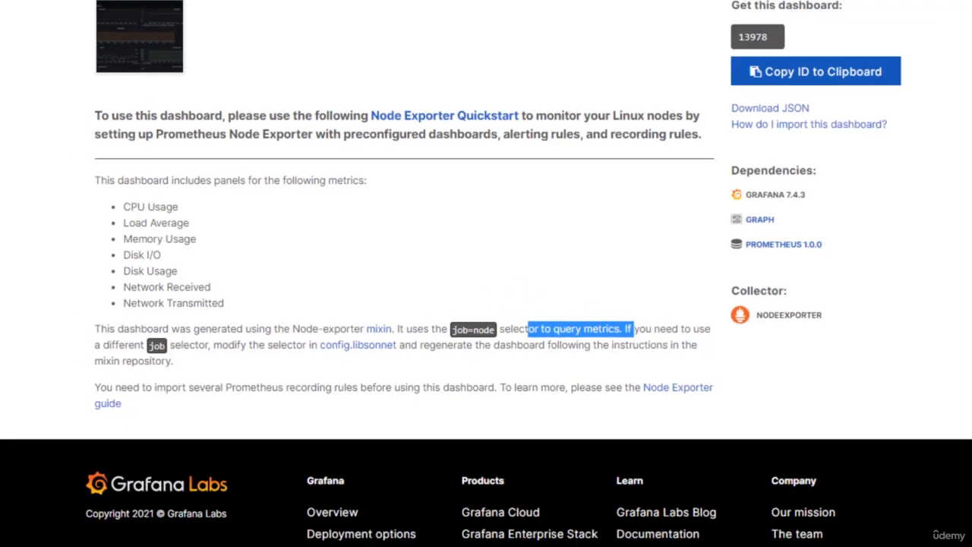
# Switch to the Prometheus server's terminal session, clear it and list the prometheus-2.30.0.linux-amd64 directory.
pyautogui.moveTo(140, 539)
pyautogui.click(196, 504)
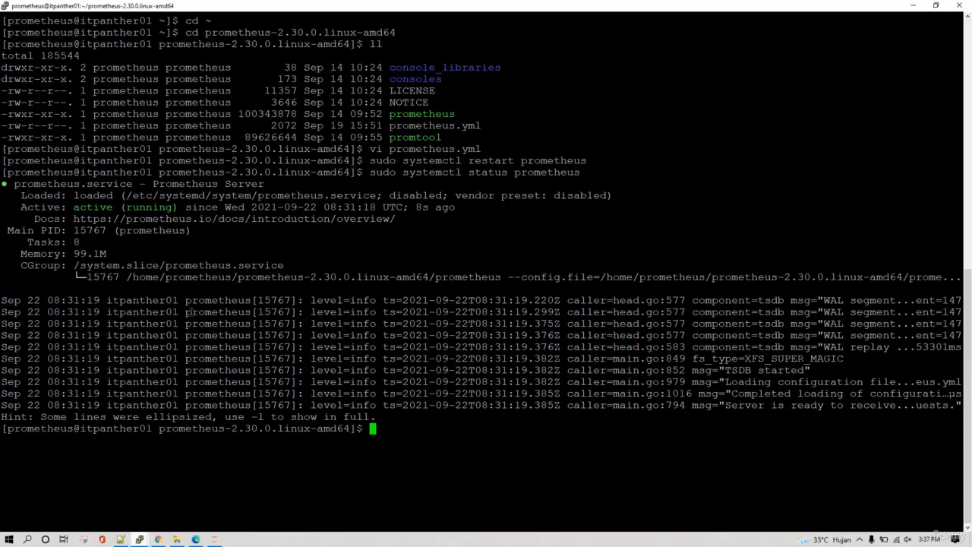
pyautogui.write('clear')
pyautogui.press('Return')
pyautogui.write('ll')
pyautogui.press('Return')
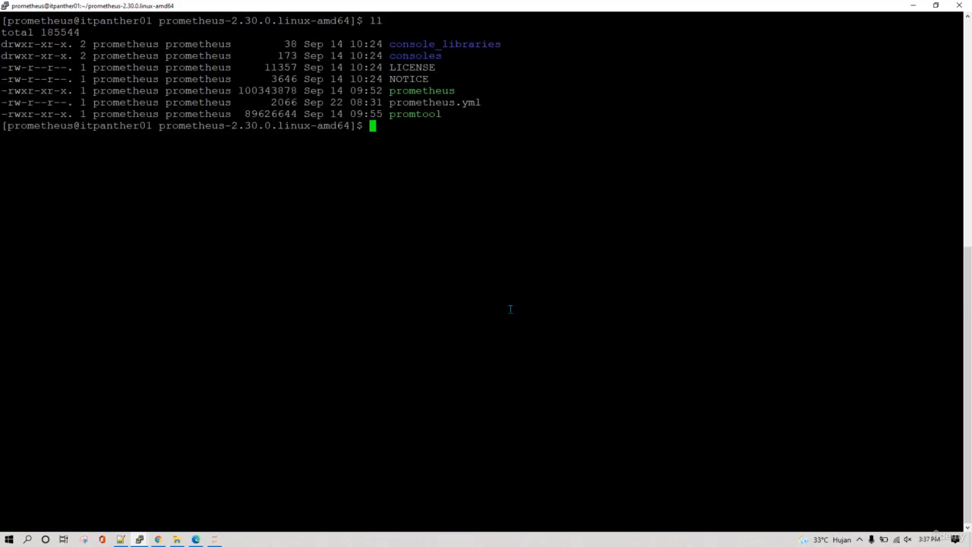
# Open prometheus.yml in vi, check the job_name under scrape_configs, and write and quit the file.
pyautogui.write('vi prometheus.yml')
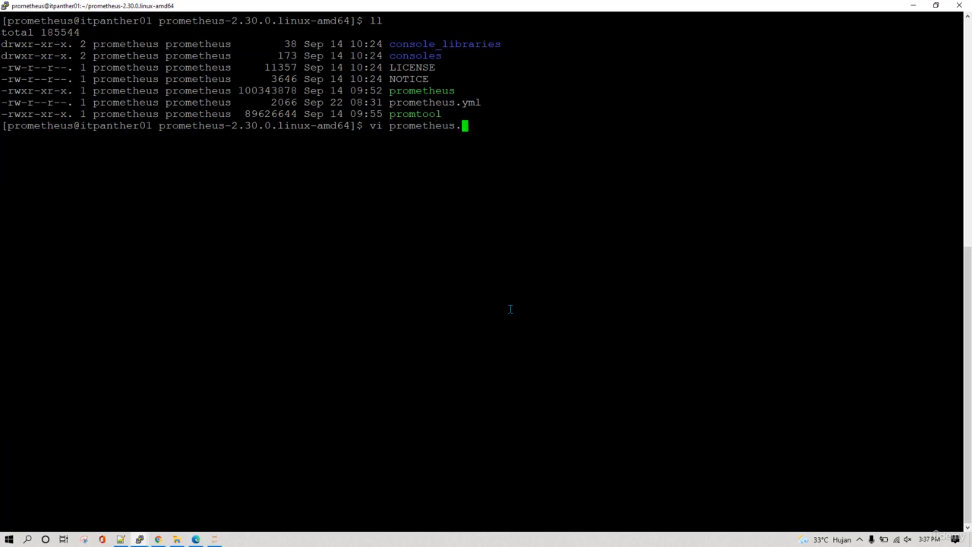
pyautogui.press('Return')
pyautogui.press('i')
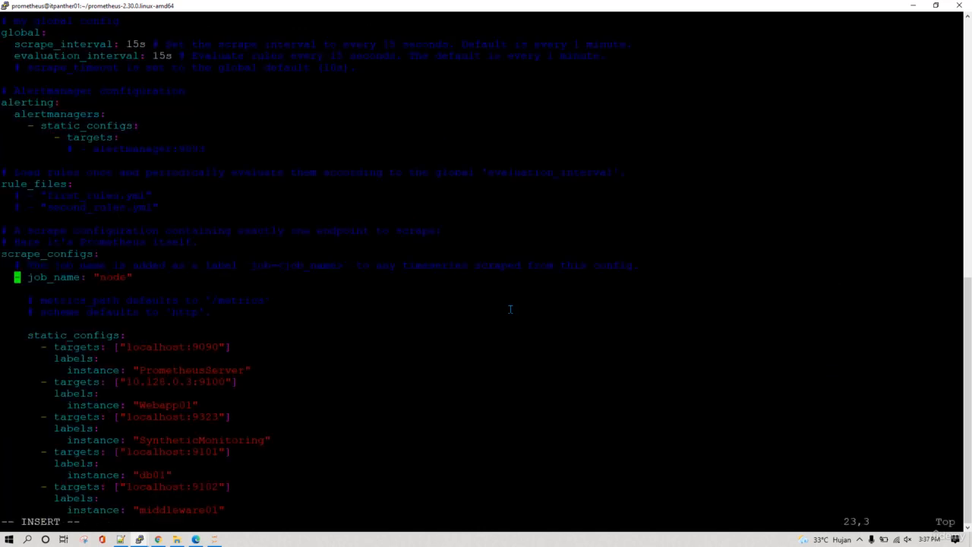
pyautogui.doubleClick(98, 279)
pyautogui.click(136, 278)
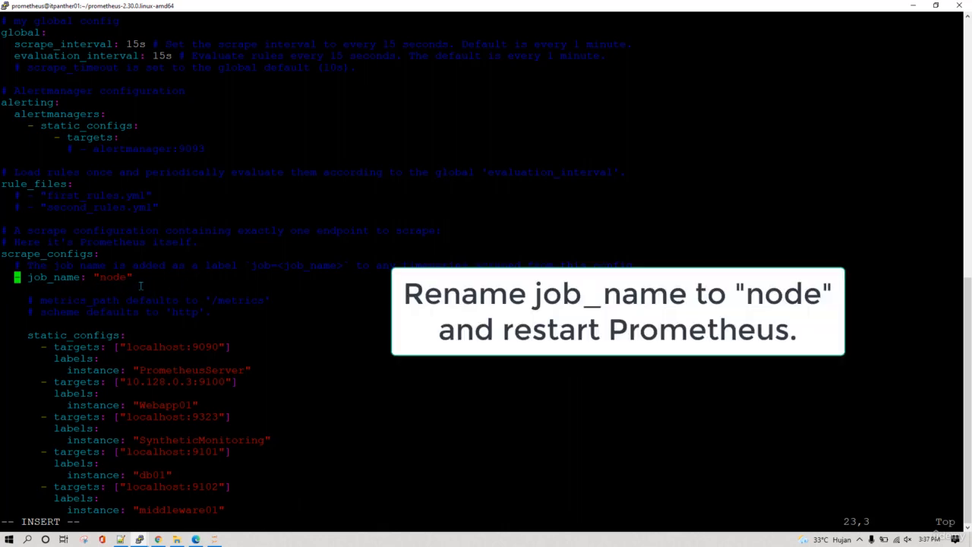
pyautogui.press('Escape')
pyautogui.write(':wq')
pyautogui.press('Return')
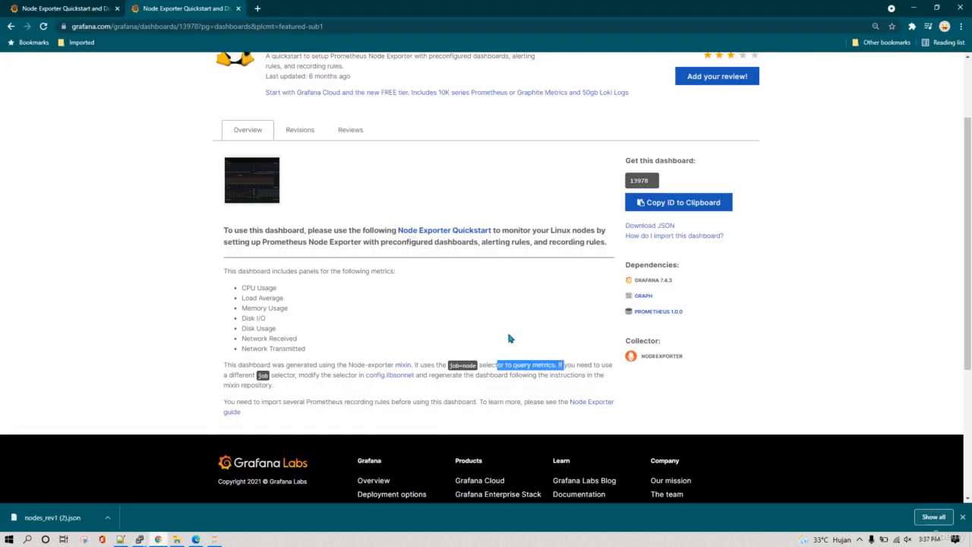
# Compare the job=node selector note on the grafana.com page with the imported dashboard.
pyautogui.click(487, 363)
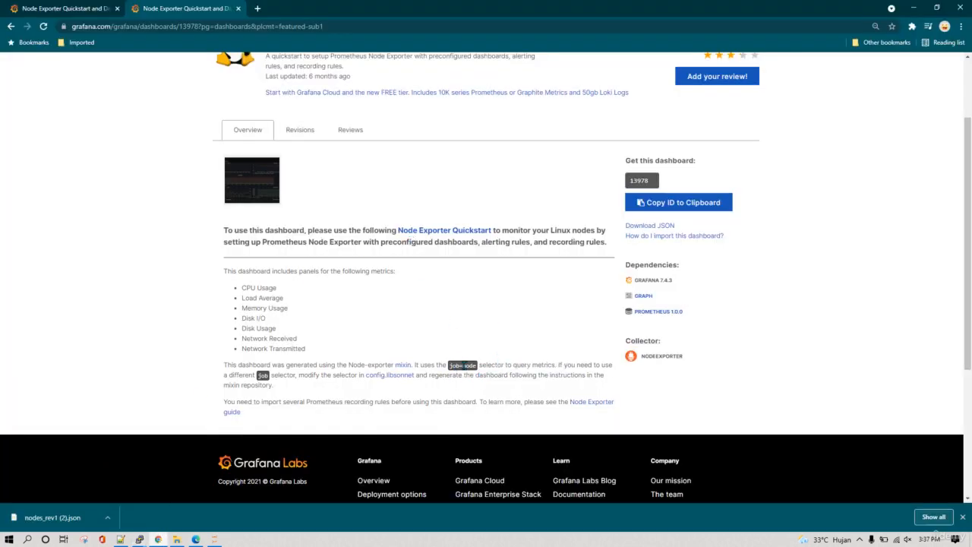
pyautogui.click(70, 8)
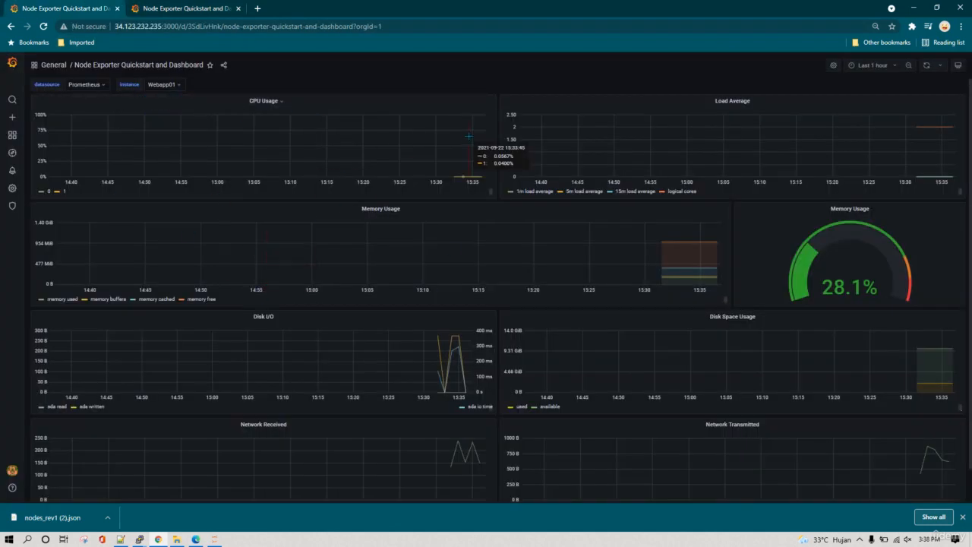
pyautogui.click(168, 9)
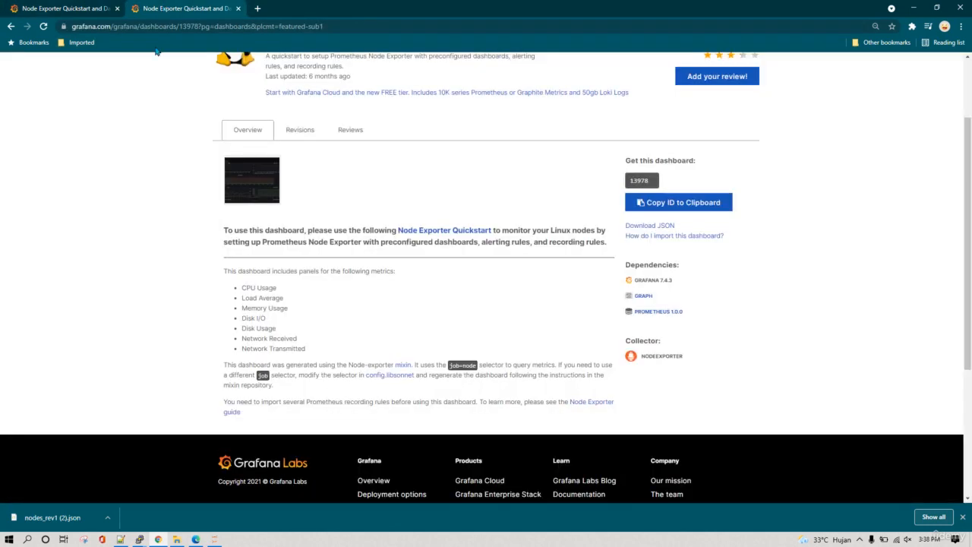
pyautogui.click(84, 8)
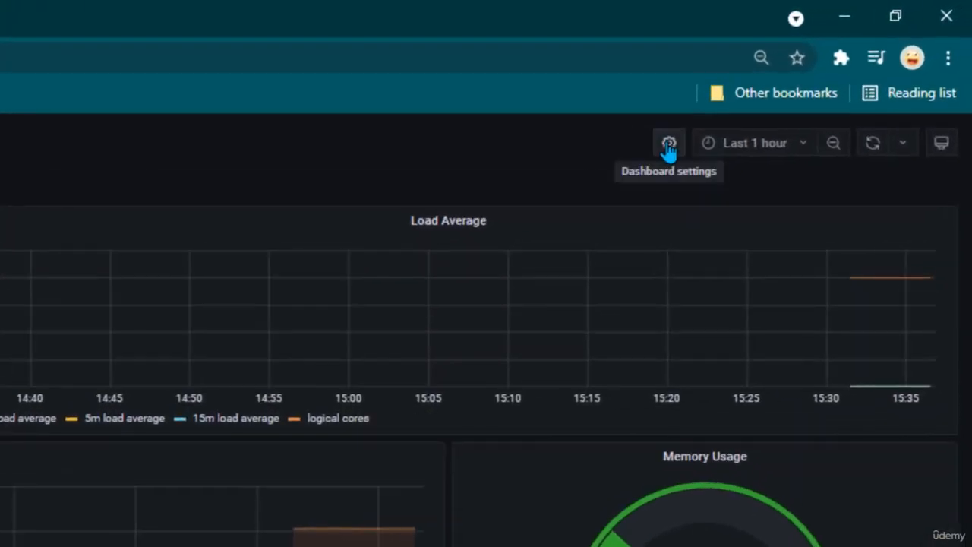
# Open the instance variable in the imported dashboard's settings to examine its query.
pyautogui.click(668, 146)
pyautogui.click(243, 209)
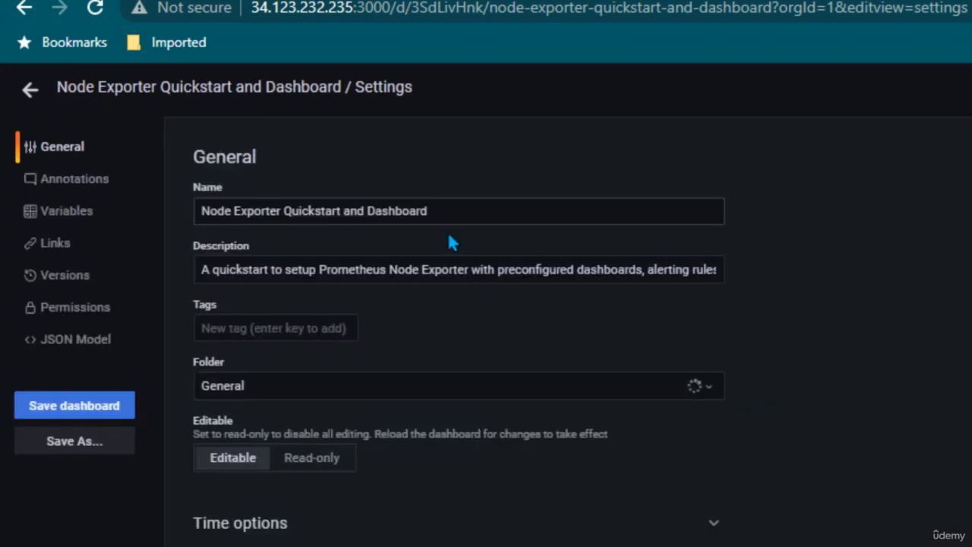
pyautogui.click(76, 214)
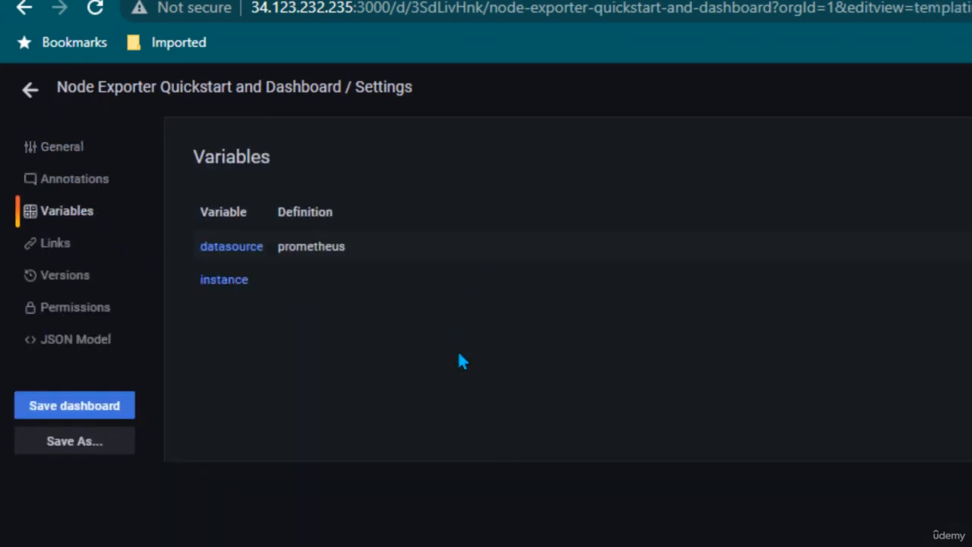
pyautogui.click(220, 281)
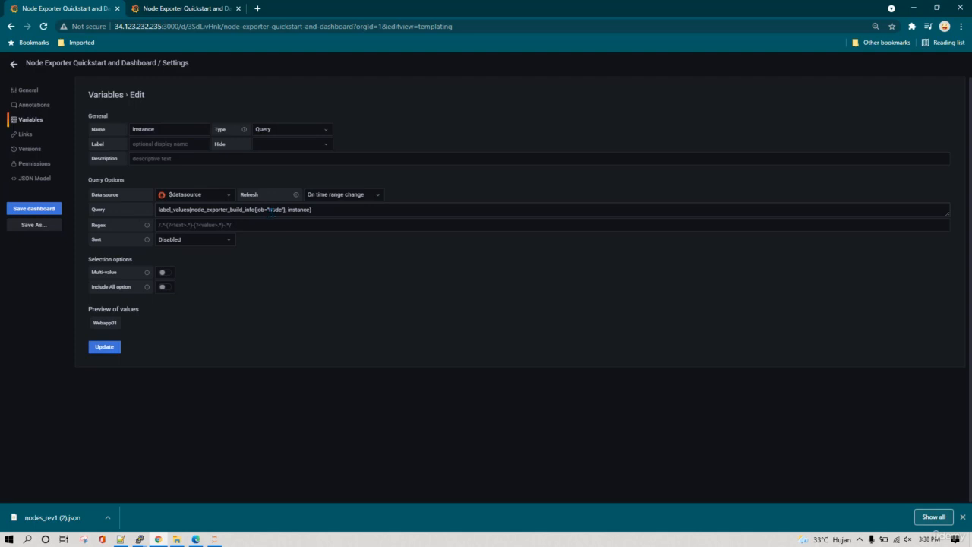
# Look briefly at the Prometheus terminal session and leave the dashboard settings for the panel view.
pyautogui.moveTo(140, 539)
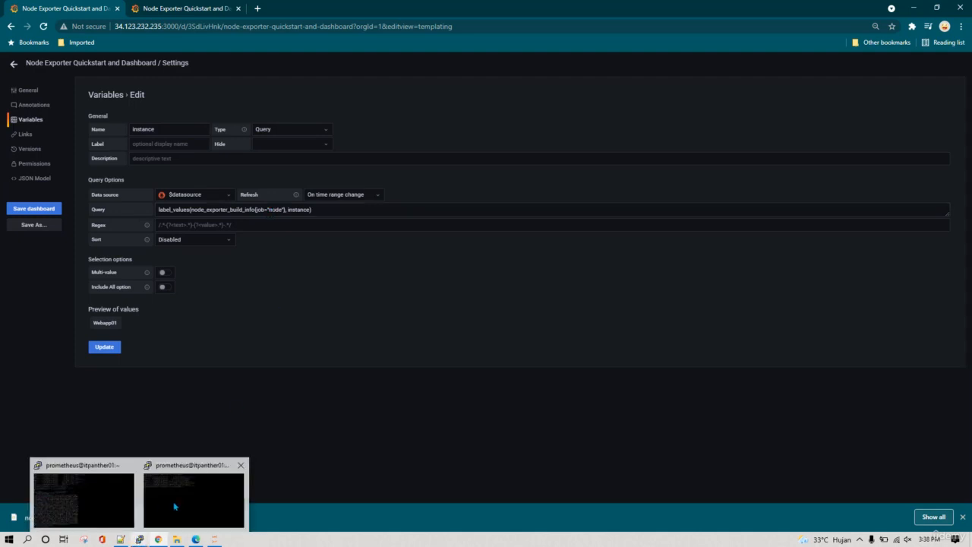
pyautogui.click(194, 494)
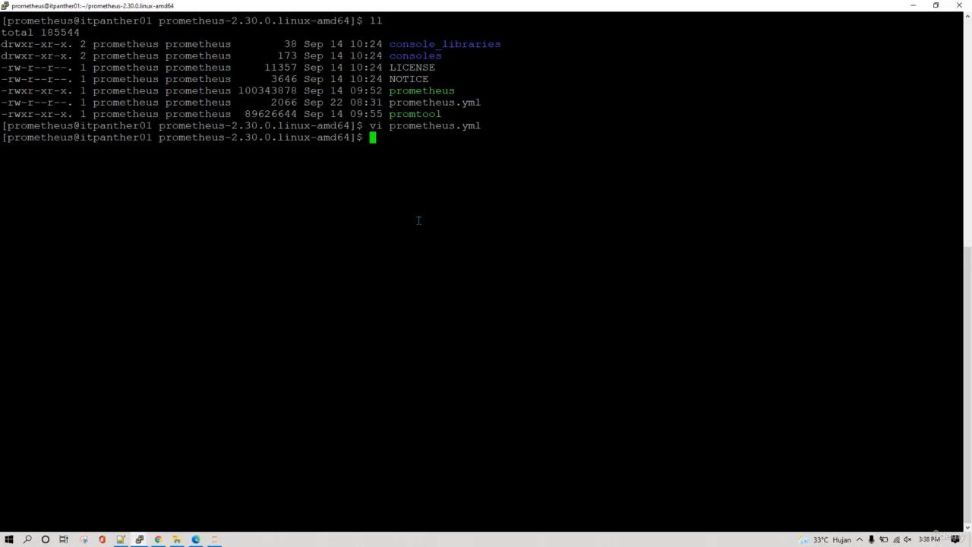
pyautogui.click(913, 5)
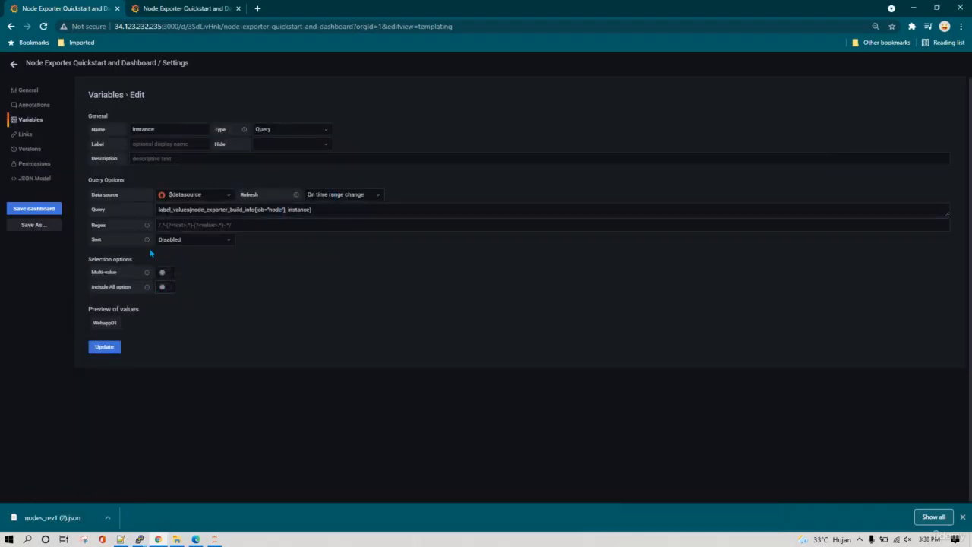
pyautogui.click(14, 63)
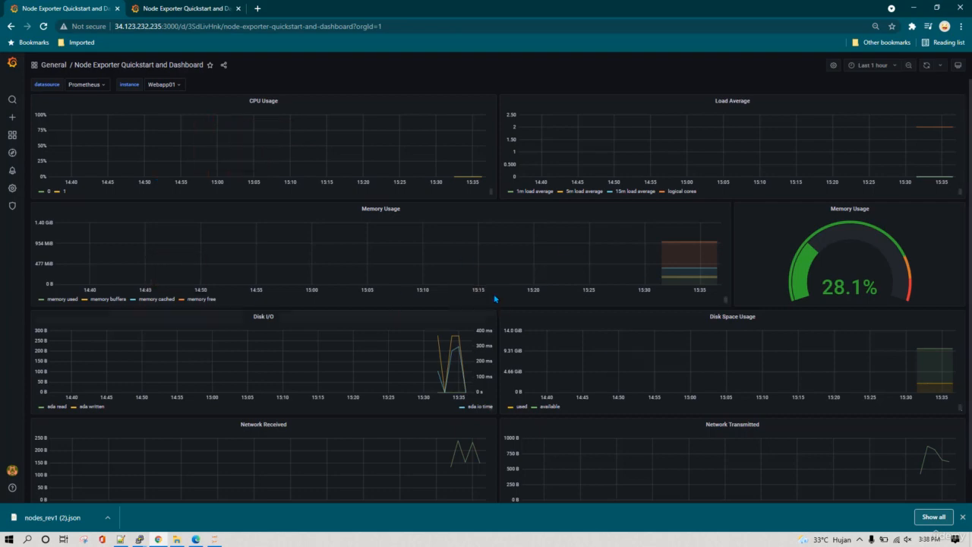
# Set the dashboard's time range to Last 5 minutes and its auto-refresh interval to 5s.
pyautogui.click(878, 66)
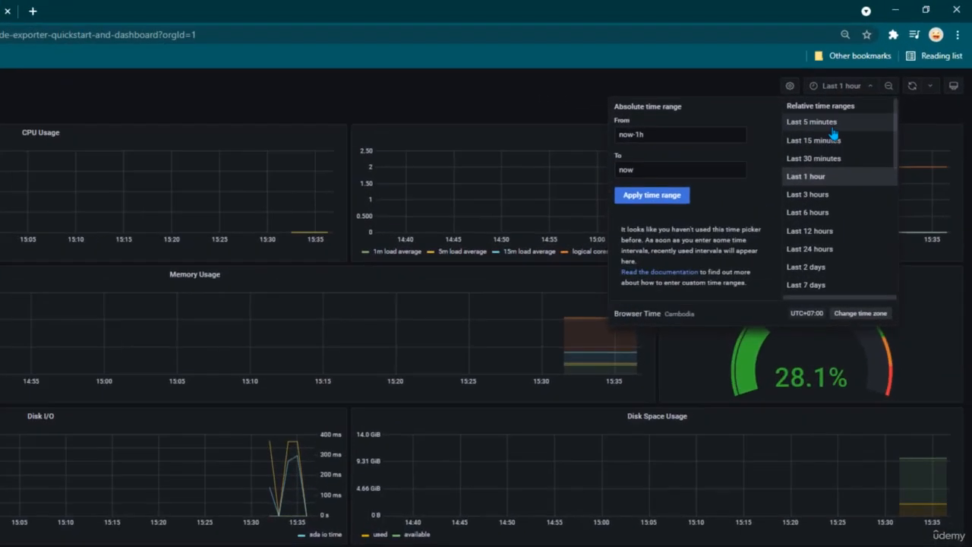
pyautogui.click(834, 129)
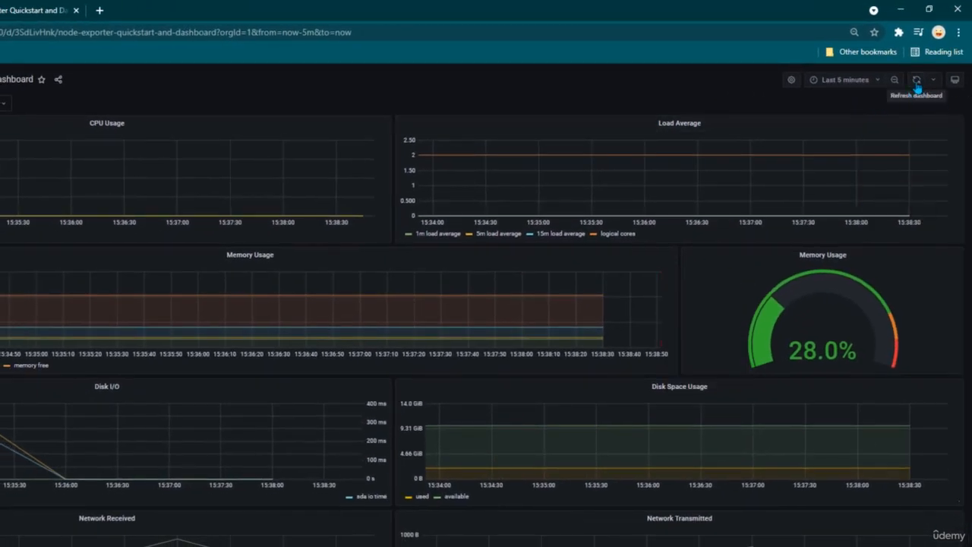
pyautogui.click(935, 81)
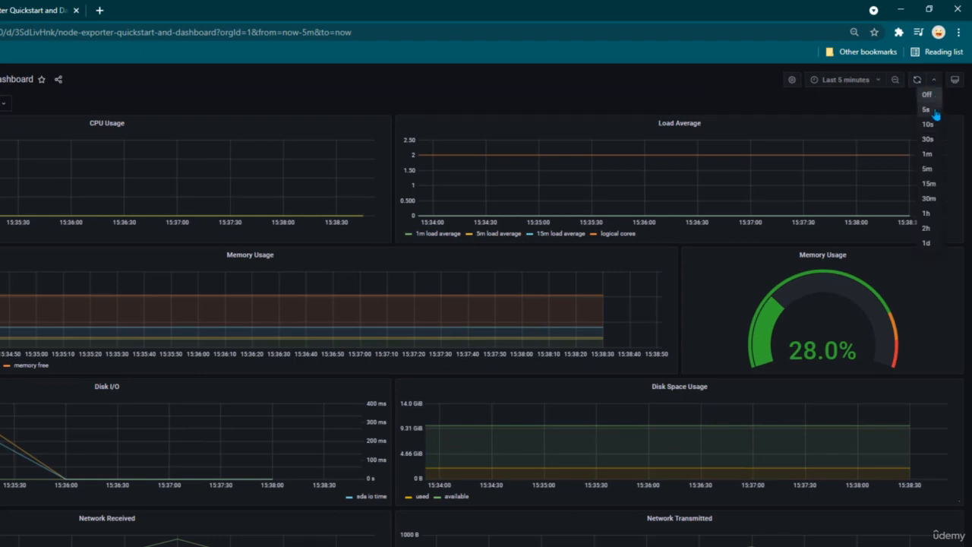
pyautogui.click(926, 110)
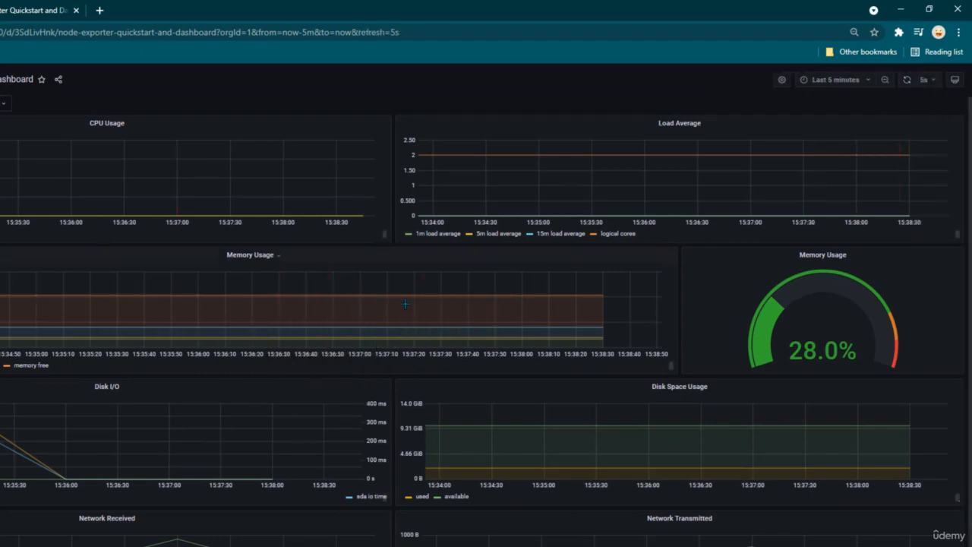